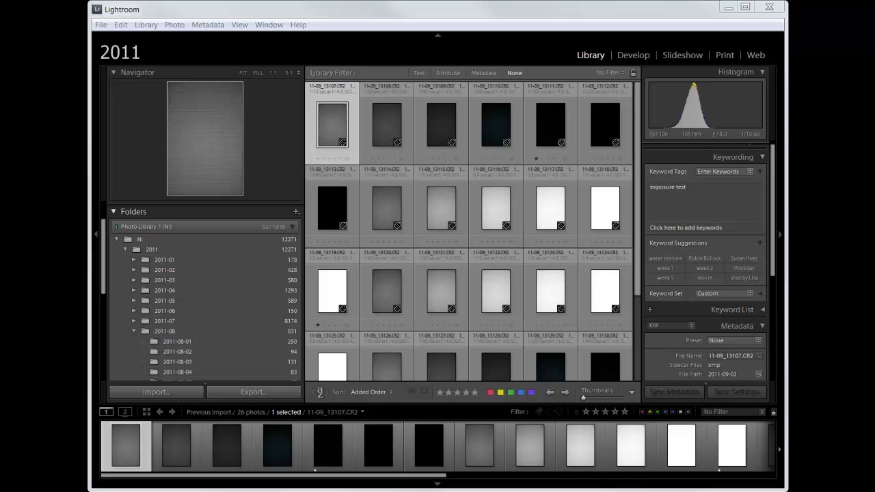
- Show the exposure-test frame 11-09_13107.CR2 full size in Loupe view
{"action": "double_click", "coordinate": [332, 122]}
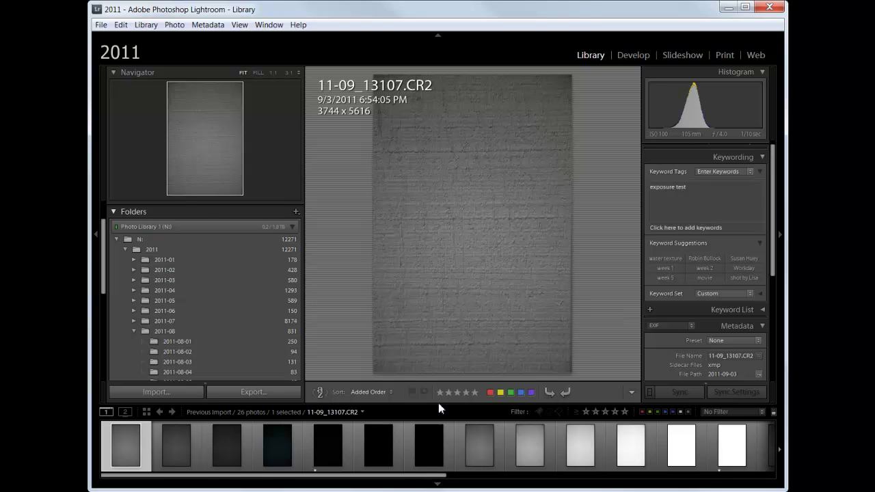
- Step to the darker frame 11-09_13108.CR2, then back to the first frame 11-09_13107.CR2
{"action": "left_click", "coordinate": [180, 445]}
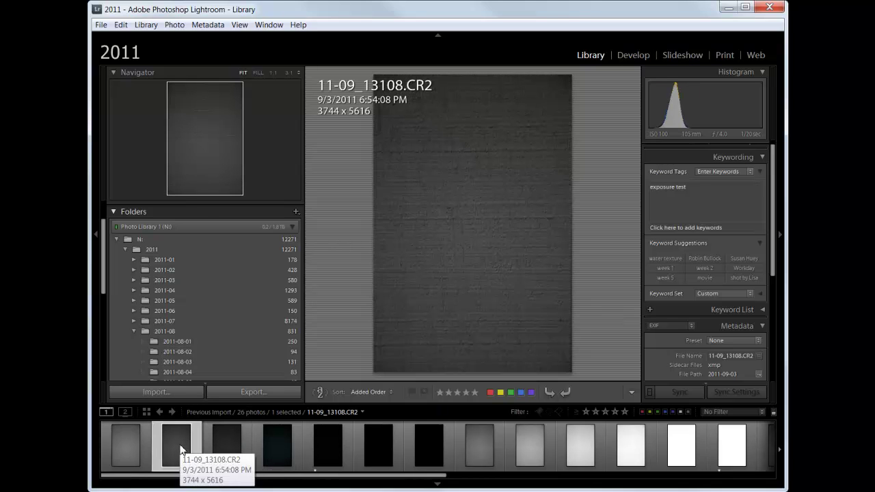
{"action": "left_click", "coordinate": [137, 447]}
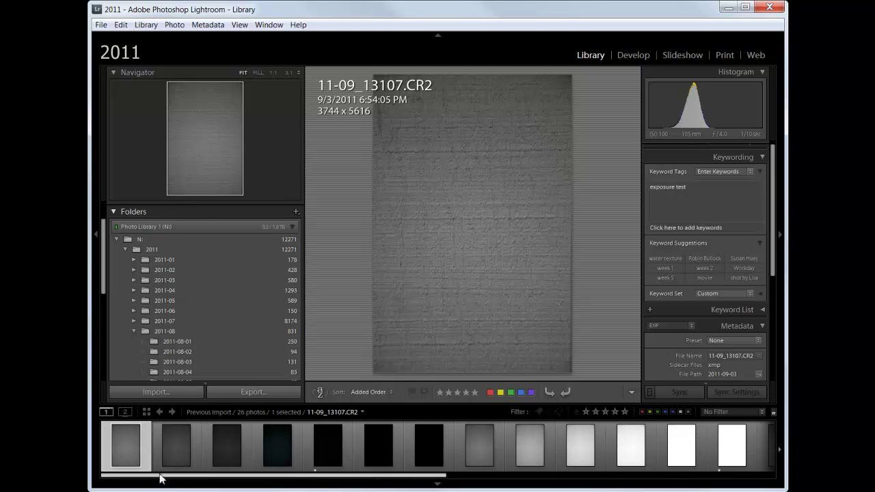
{"action": "left_click", "coordinate": [186, 448]}
{"action": "left_click", "coordinate": [236, 445]}
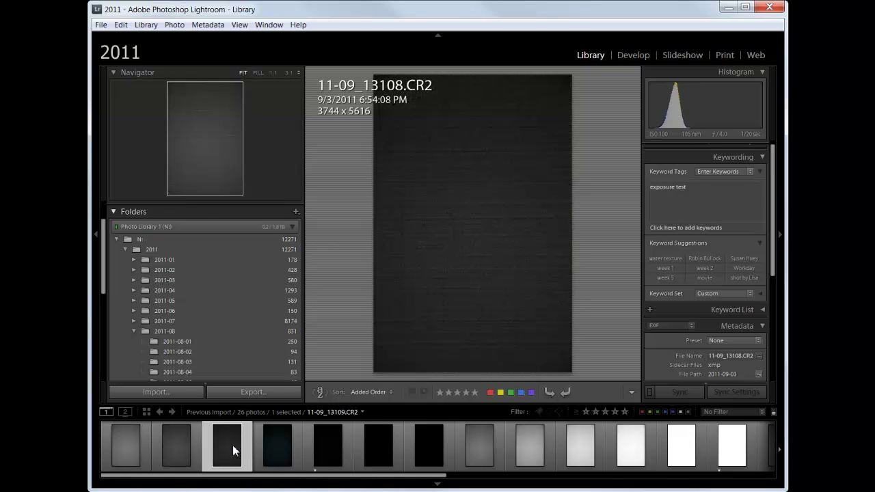
{"action": "left_click", "coordinate": [279, 446]}
{"action": "left_click", "coordinate": [335, 450]}
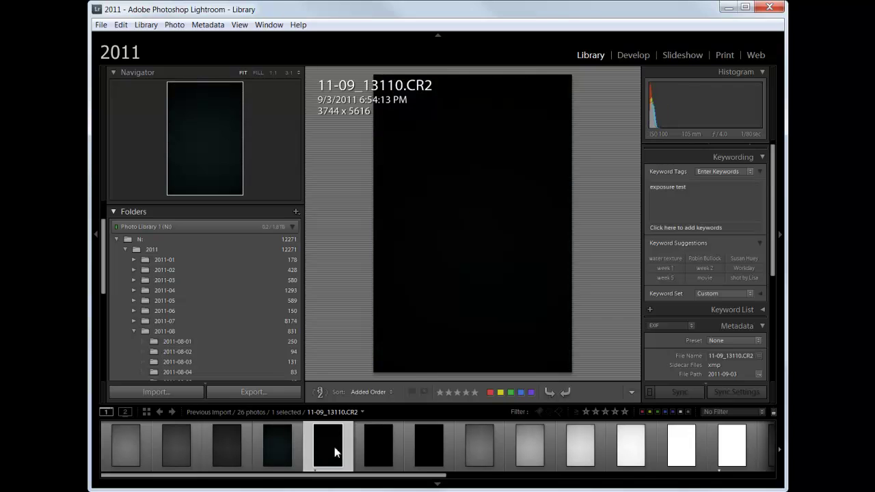
{"action": "left_click", "coordinate": [378, 447]}
{"action": "left_click", "coordinate": [430, 446]}
{"action": "left_click", "coordinate": [484, 450]}
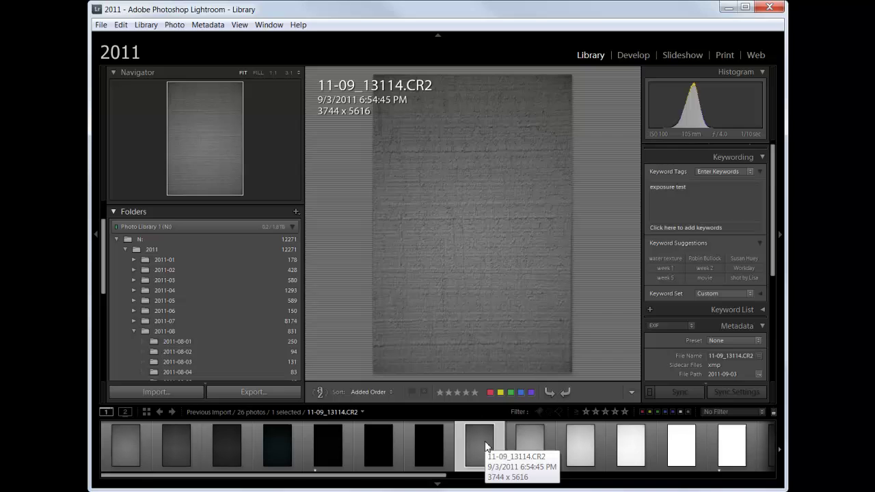
{"action": "left_click", "coordinate": [526, 444]}
{"action": "left_click", "coordinate": [579, 449]}
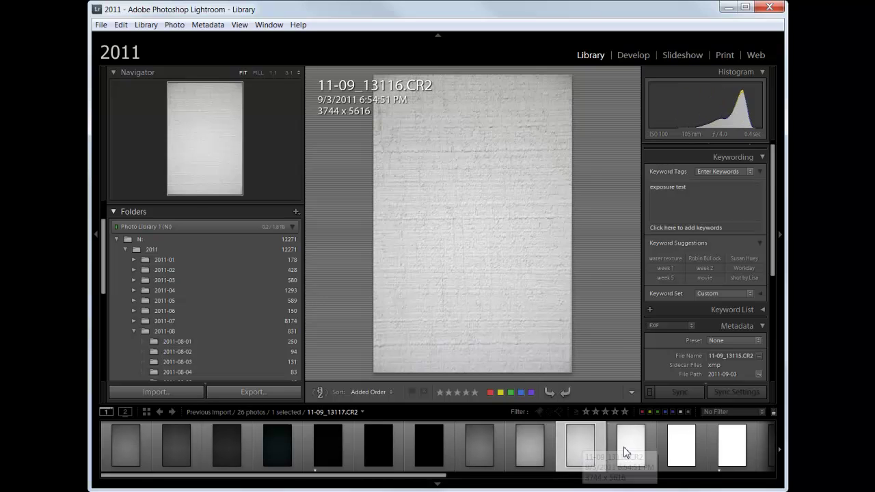
{"action": "left_click", "coordinate": [632, 451]}
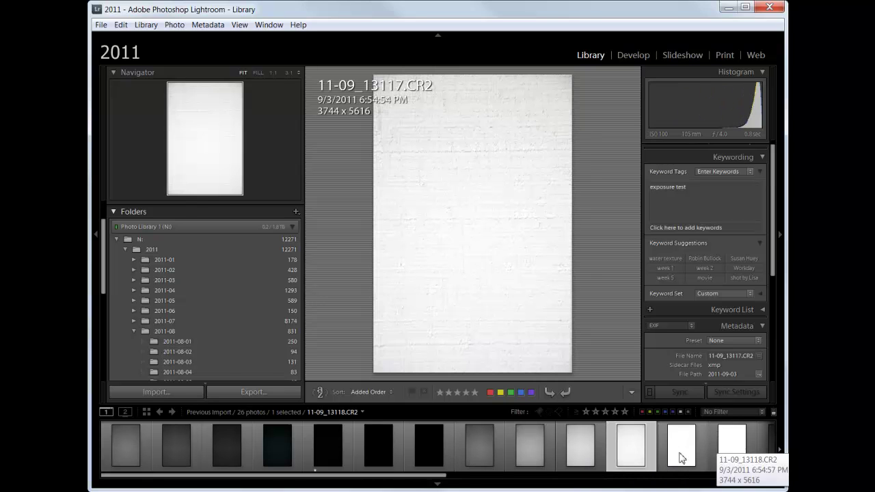
{"action": "left_click", "coordinate": [681, 456]}
{"action": "left_click", "coordinate": [735, 454]}
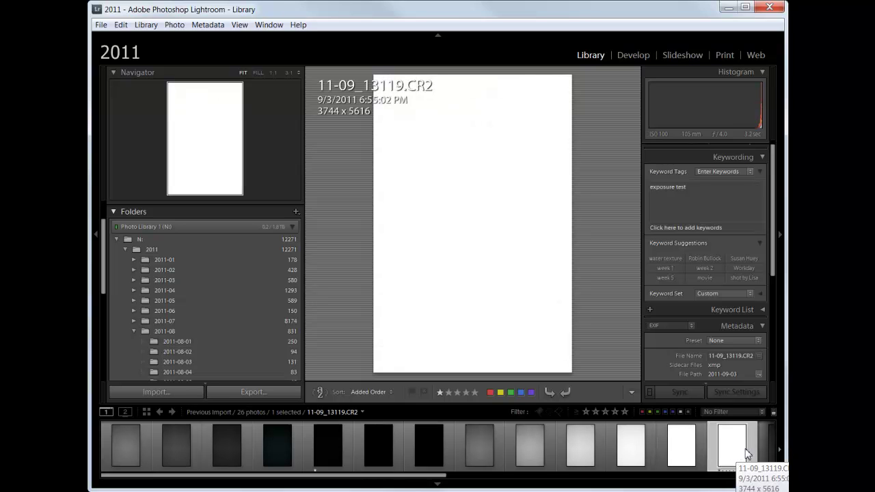
{"action": "left_click", "coordinate": [127, 447]}
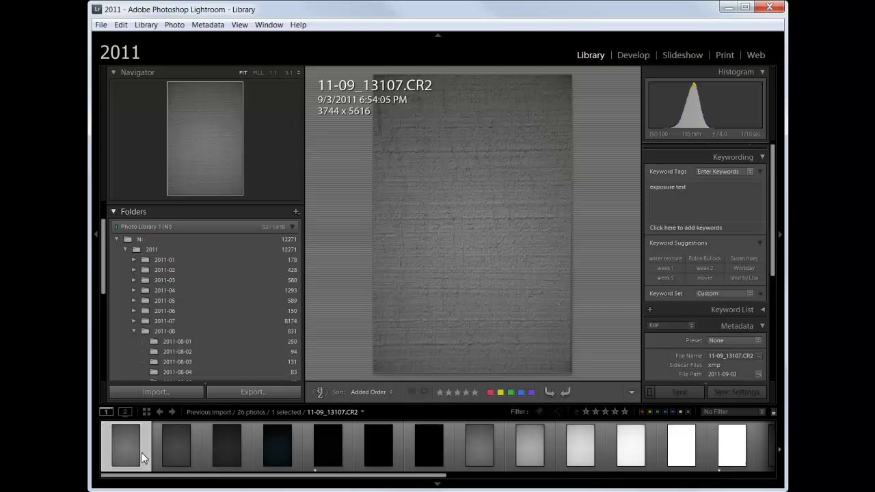
- Step through the darker brackets to 11-09_13111.CR2 and open it in Develop
{"action": "left_click", "coordinate": [182, 454]}
{"action": "left_click", "coordinate": [228, 459]}
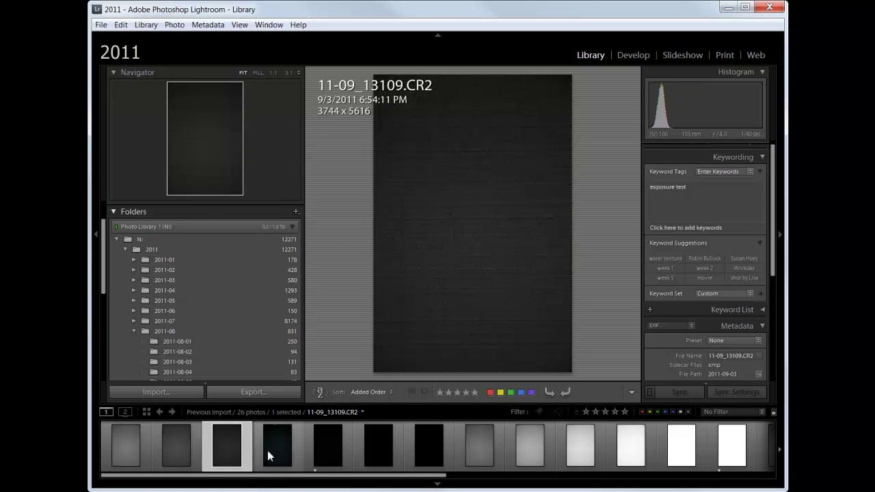
{"action": "left_click", "coordinate": [272, 448]}
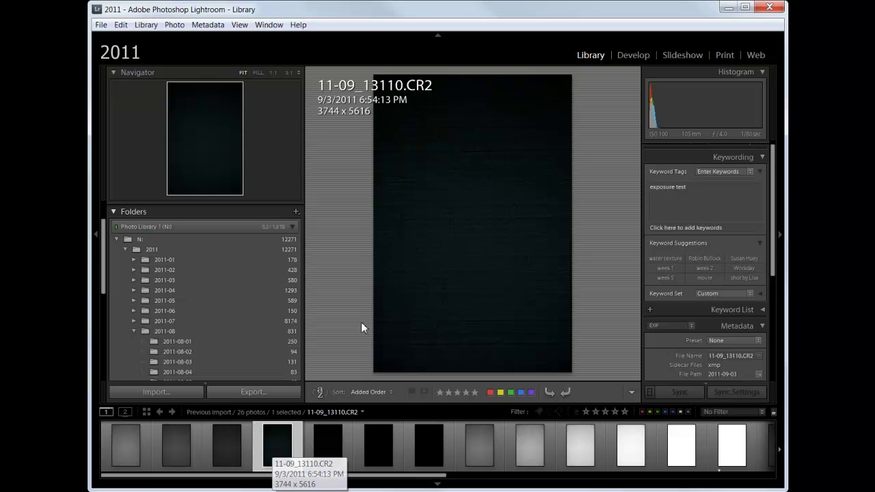
{"action": "left_click", "coordinate": [325, 446]}
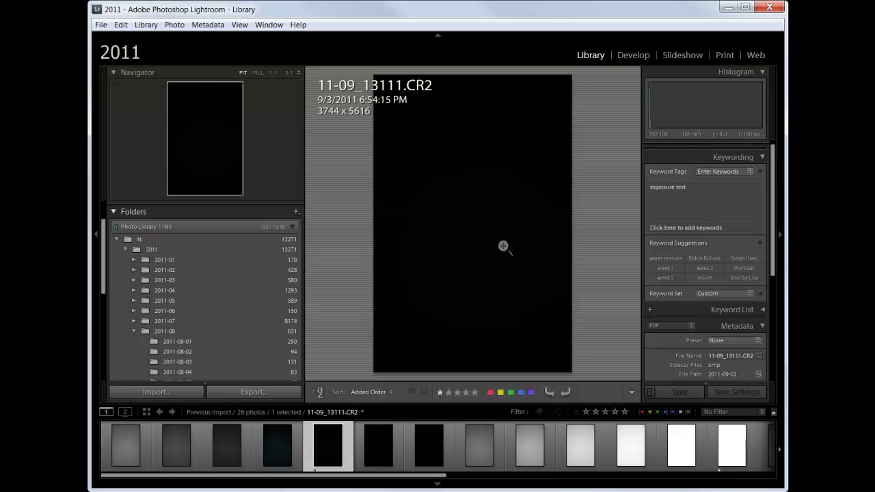
{"action": "left_click", "coordinate": [633, 56]}
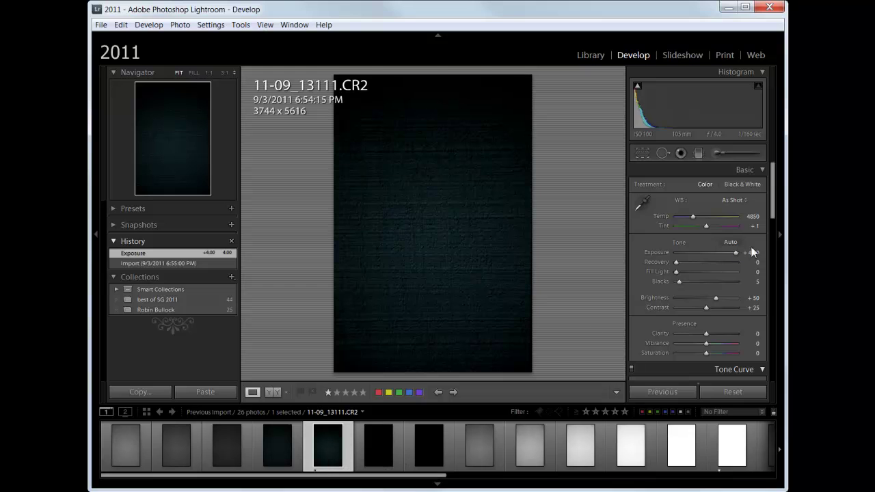
- Lower Exposure from +4.00 to about +0.38, then revert 11-09_13111.CR2 to its Import state
{"action": "left_click_drag", "start_coordinate": [736, 252], "coordinate": [706, 254]}
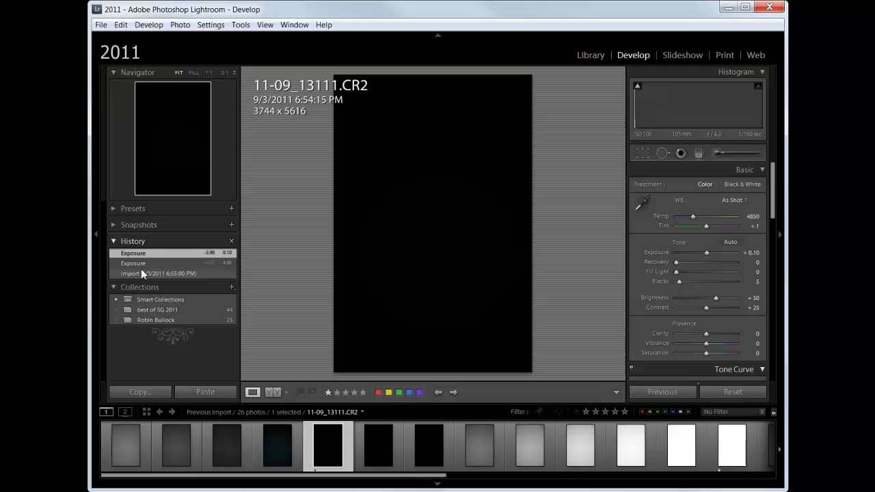
{"action": "left_click", "coordinate": [142, 272]}
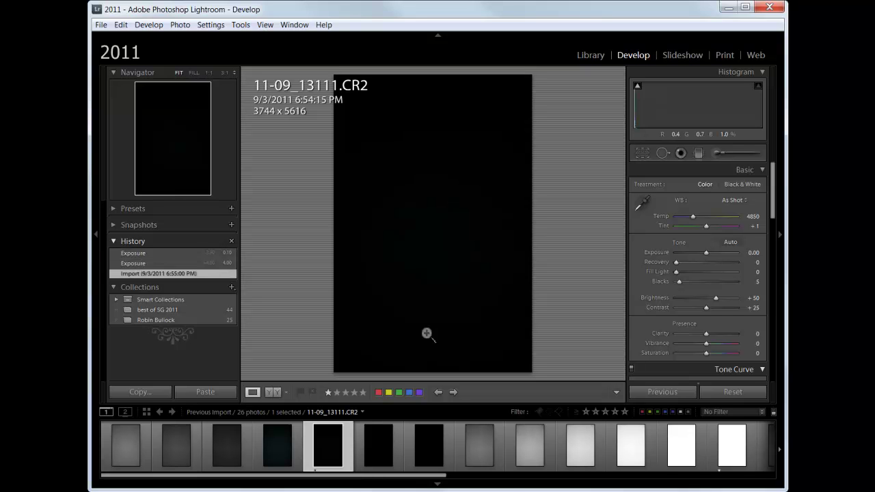
- Step from 11-09_13114.CR2 to 13118, try Exposure -2.70, then revert it to Import
{"action": "left_click", "coordinate": [476, 452]}
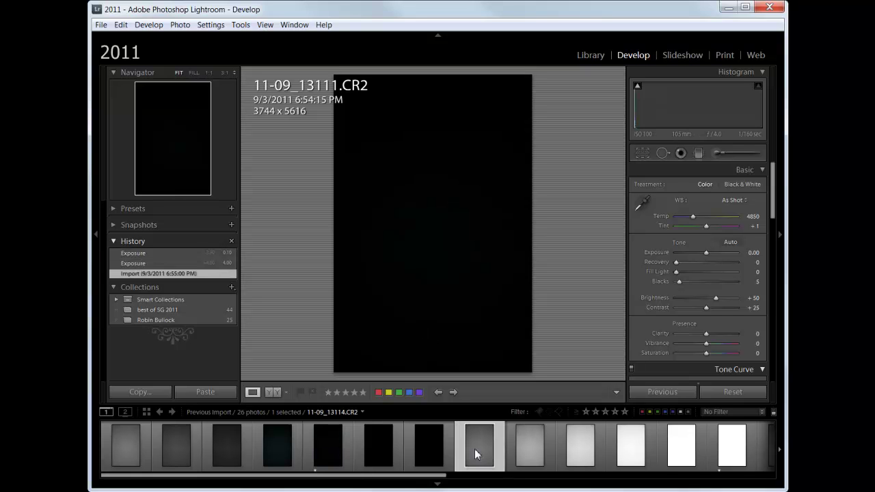
{"action": "left_click", "coordinate": [529, 448]}
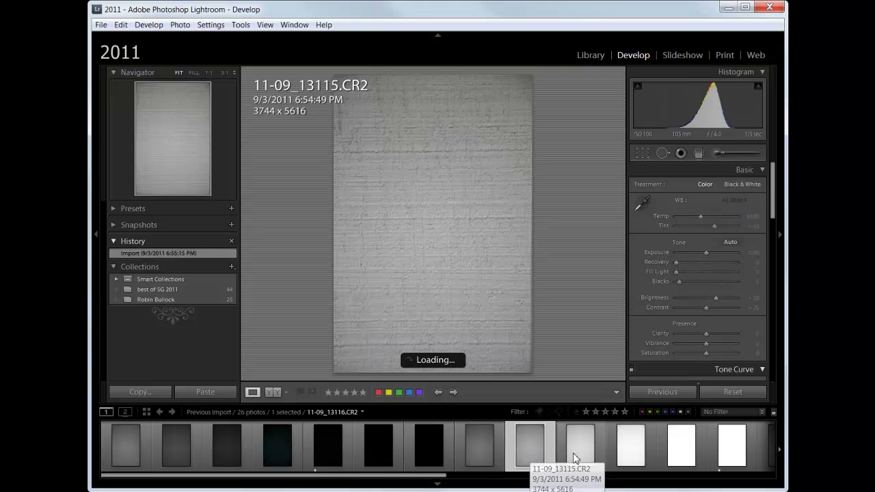
{"action": "left_click", "coordinate": [582, 452]}
{"action": "left_click", "coordinate": [629, 446]}
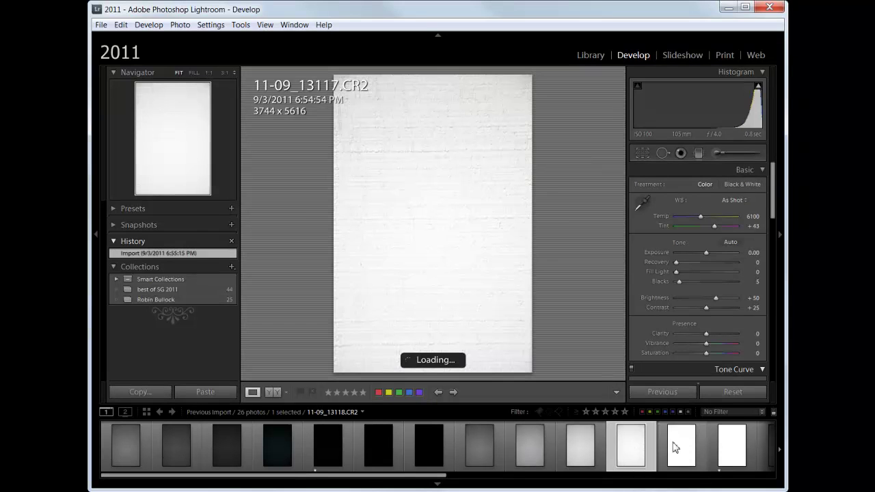
{"action": "left_click", "coordinate": [674, 447]}
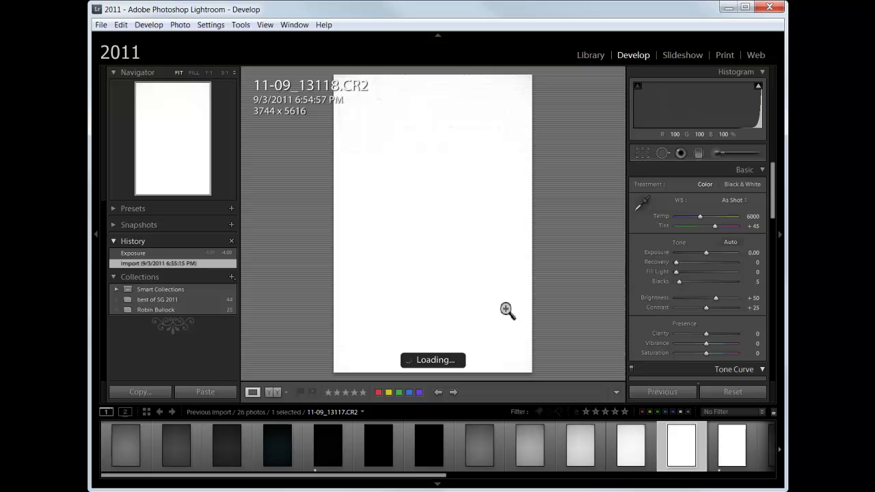
{"action": "left_click_drag", "start_coordinate": [700, 253], "coordinate": [687, 258]}
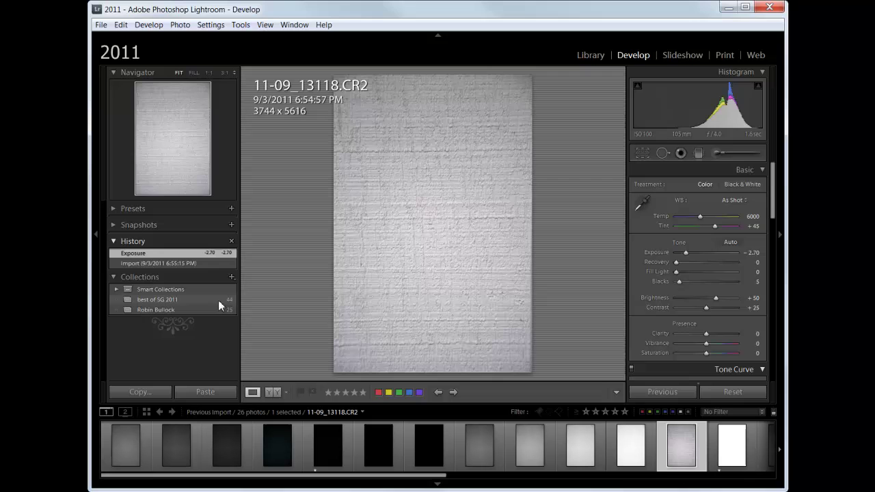
{"action": "left_click", "coordinate": [149, 263]}
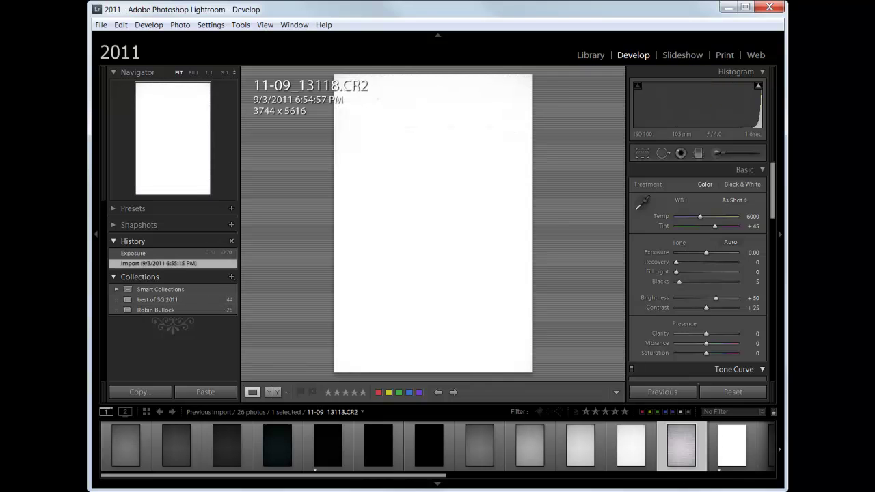
- On the brightest frame 11-09_13119.CR2, pull Exposure far down, then revert to Import
{"action": "left_click", "coordinate": [740, 450]}
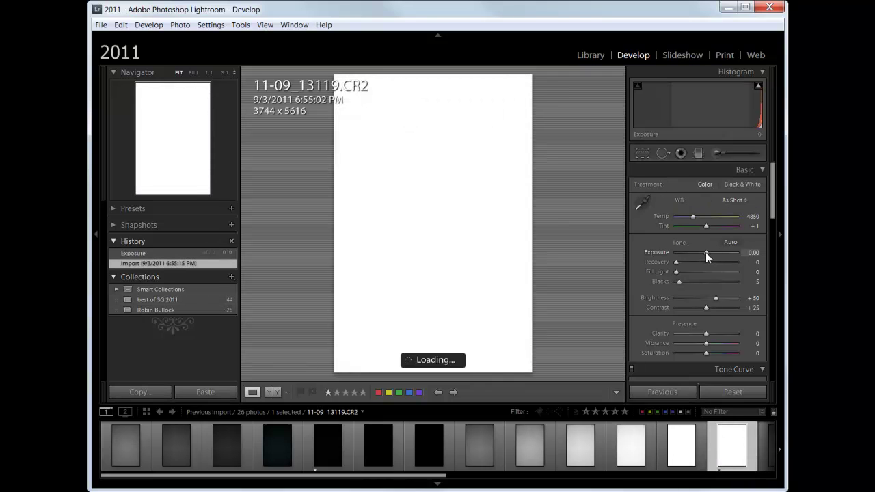
{"action": "left_click_drag", "start_coordinate": [705, 252], "coordinate": [671, 256]}
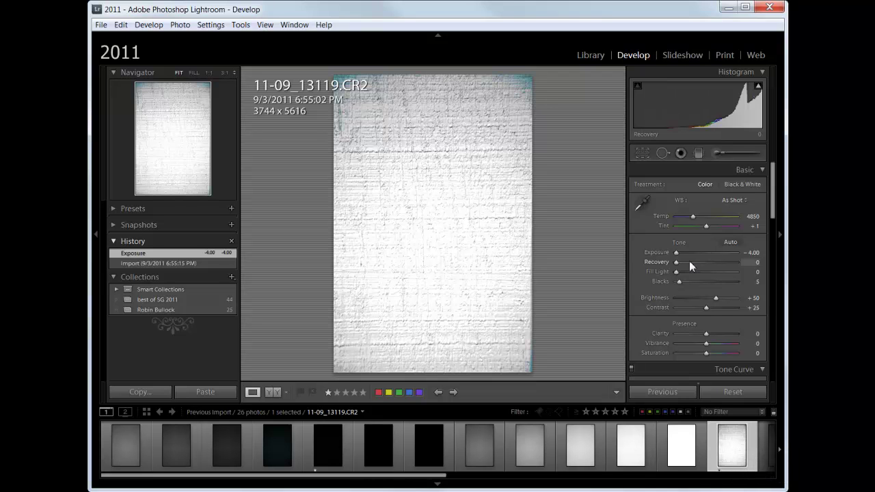
{"action": "left_click", "coordinate": [135, 264]}
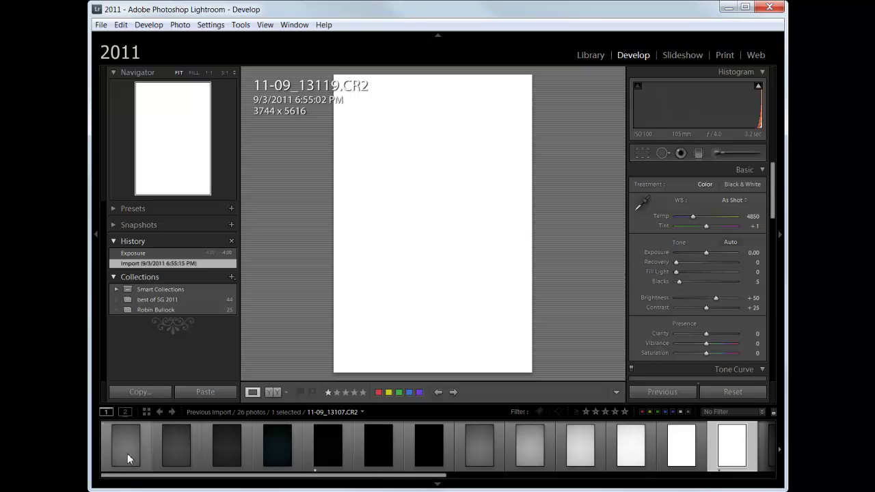
- Show the first mid-grey frame 11-09_13107.CR2 (1/10 sec) in Develop
{"action": "left_click", "coordinate": [128, 459]}
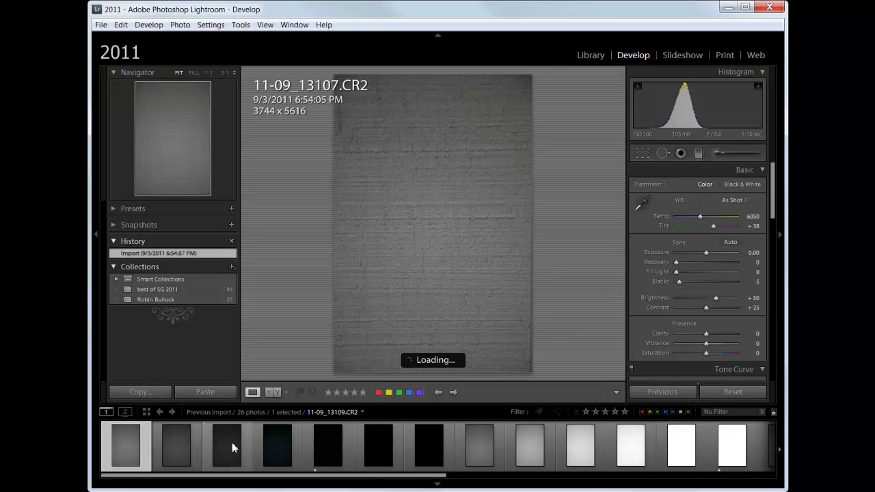